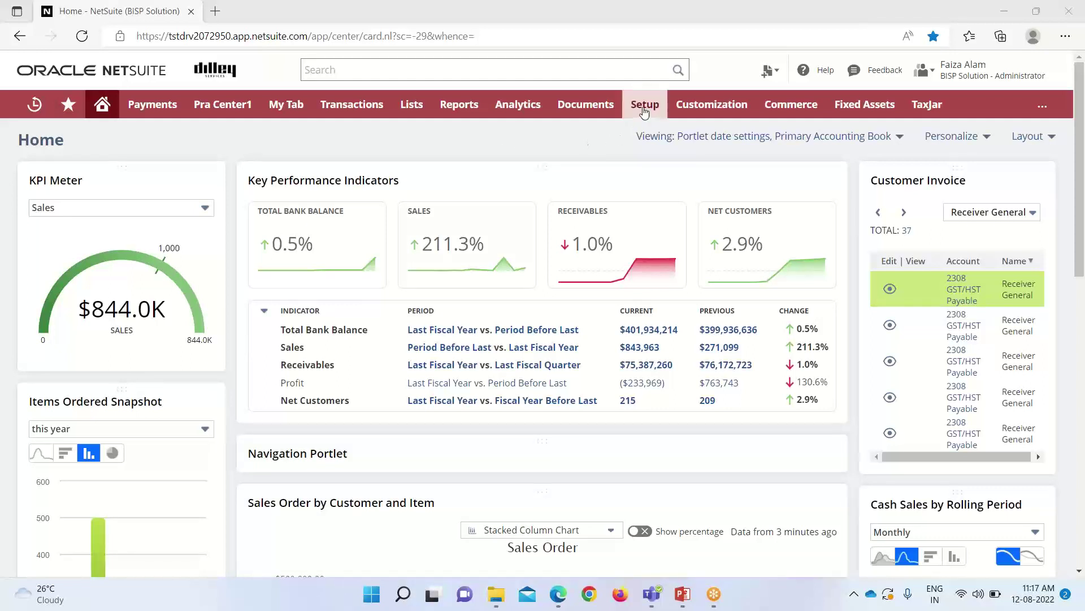
- Open the AMERICAS subsidiary record for editing and review the choices available for its tax fiscal calendar
mouse_move(644, 112)
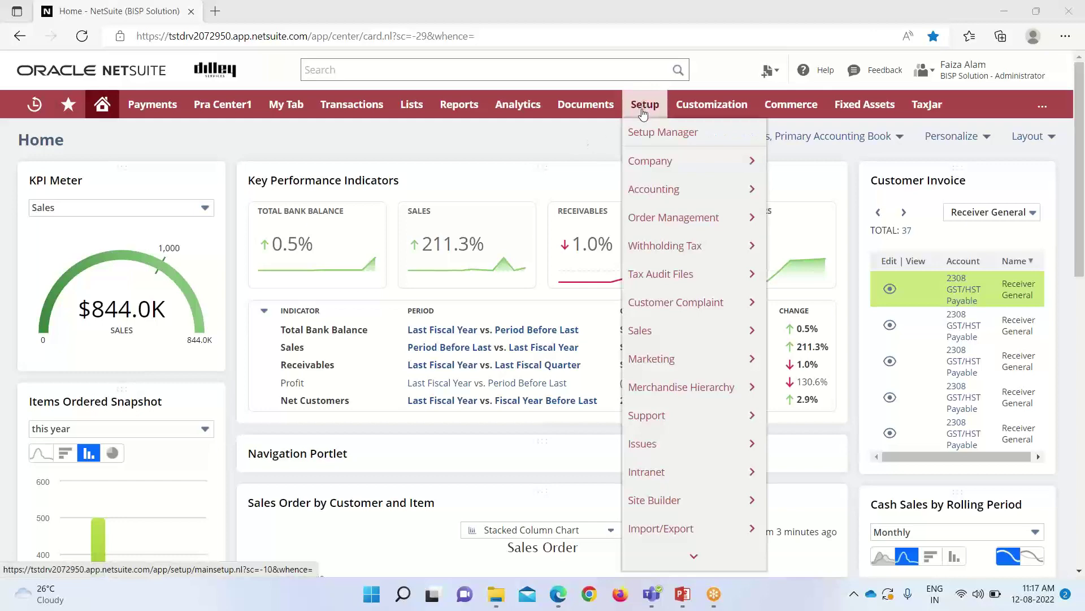
mouse_move(678, 163)
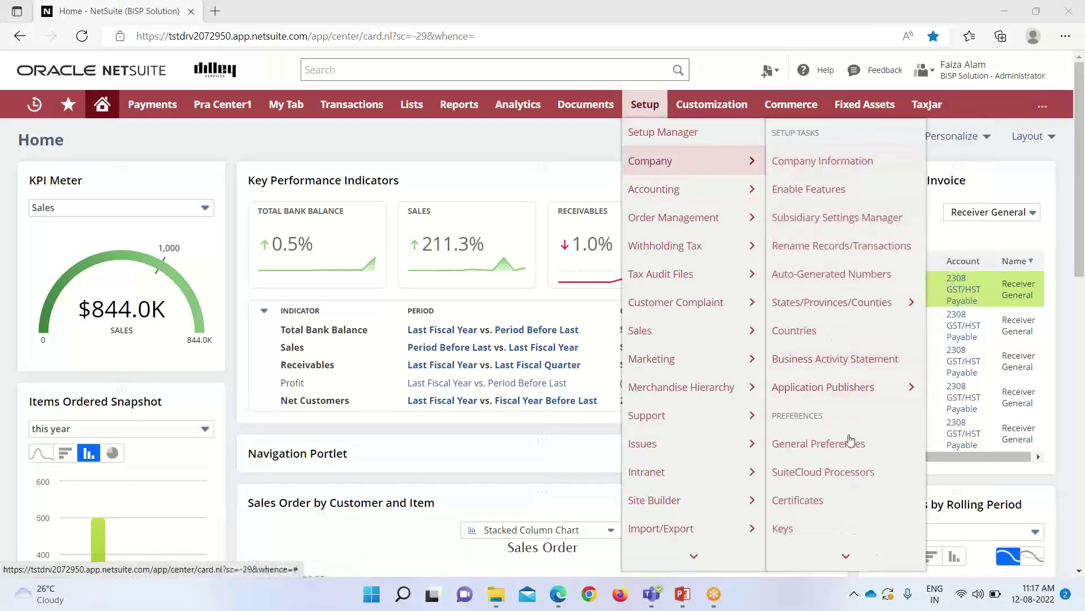
mouse_move(846, 554)
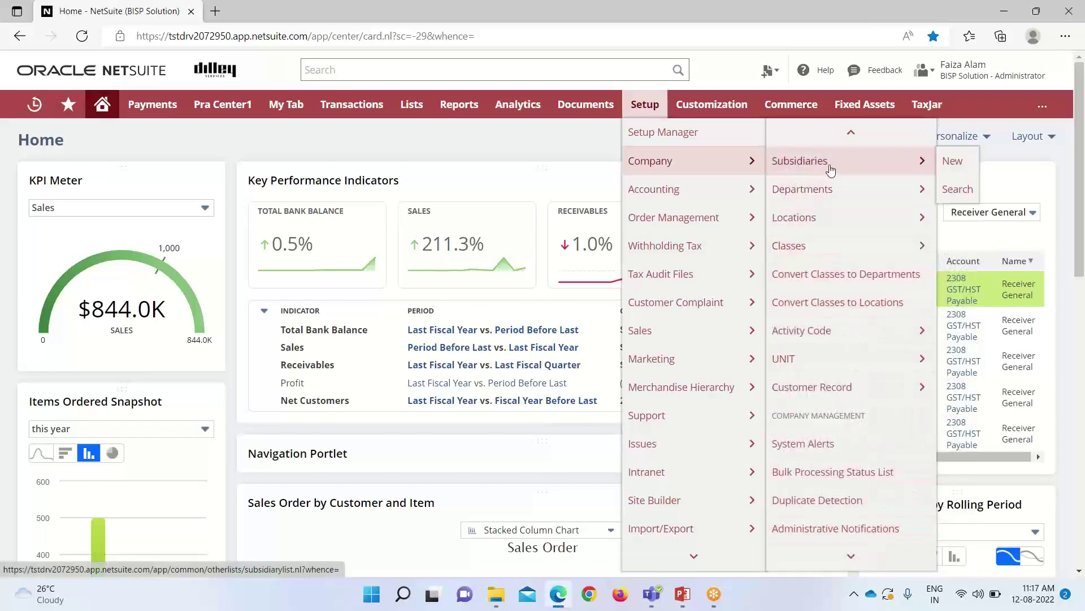
click(831, 170)
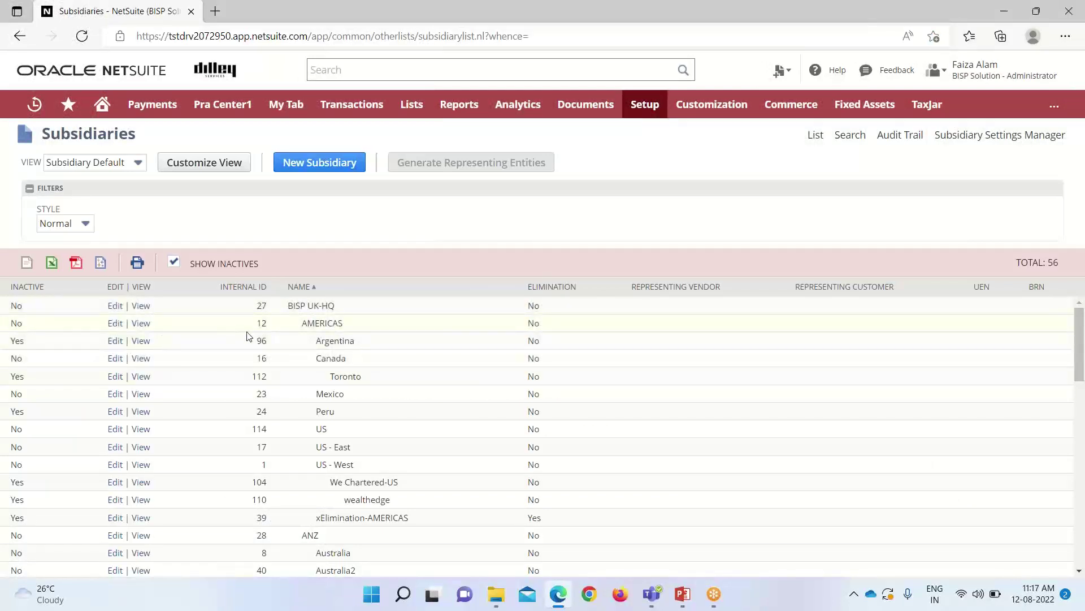
click(139, 326)
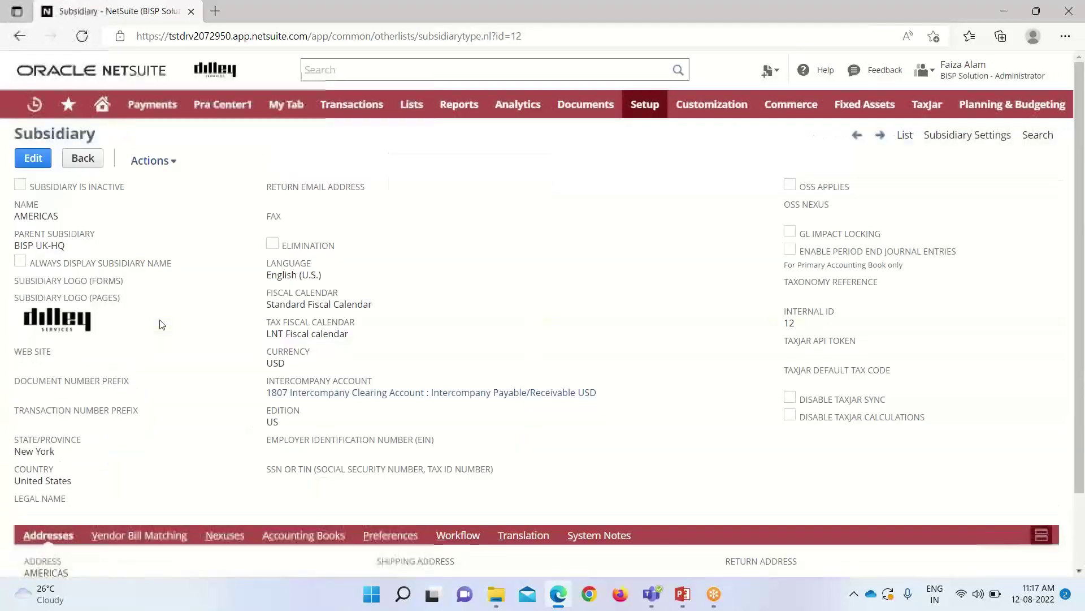
click(32, 157)
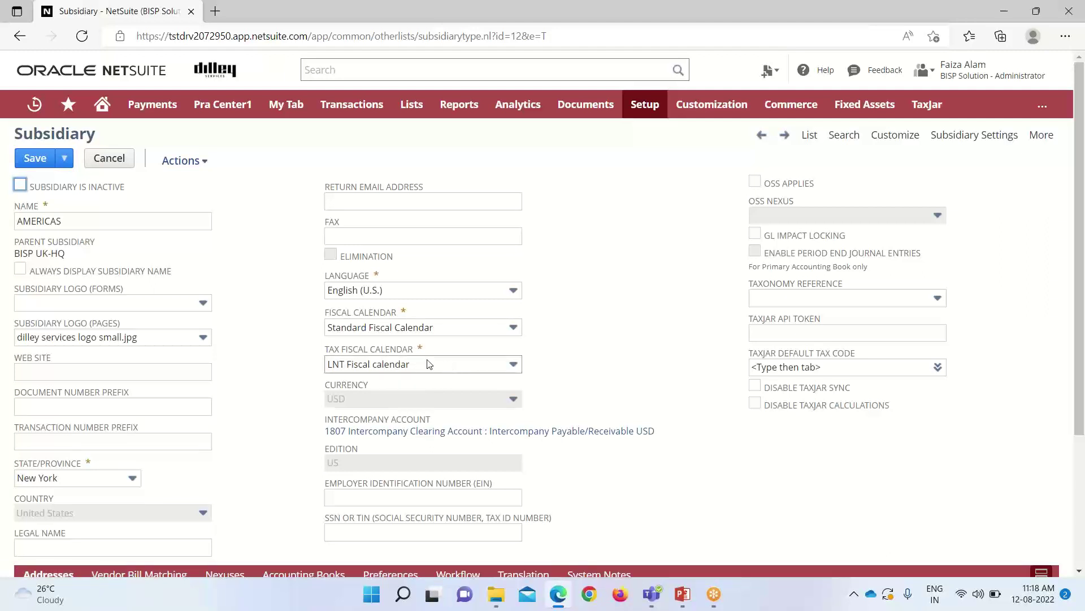
click(516, 368)
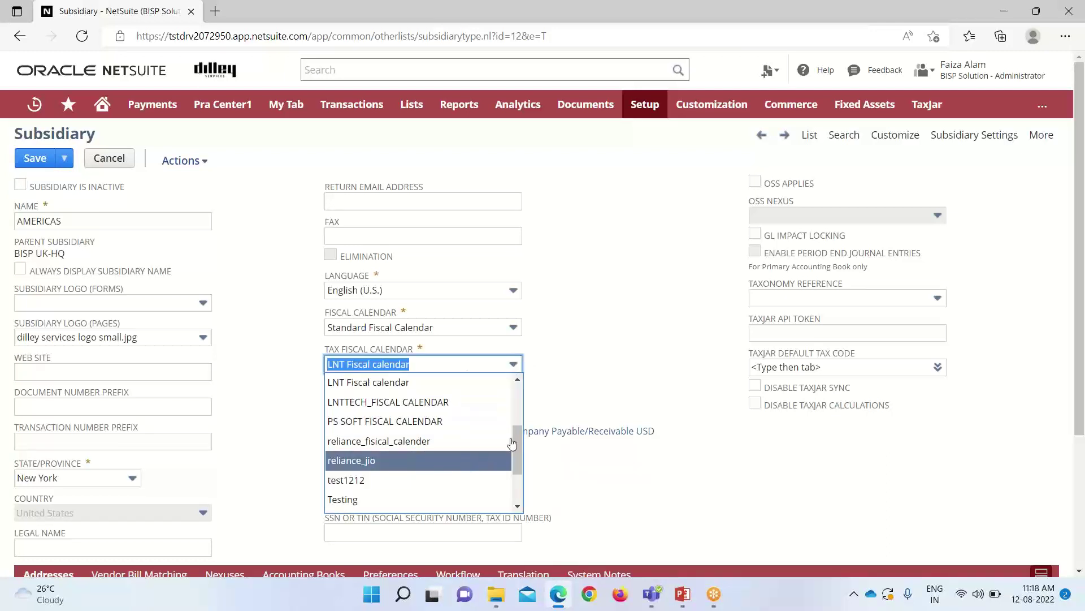
drag(518, 450, 516, 375)
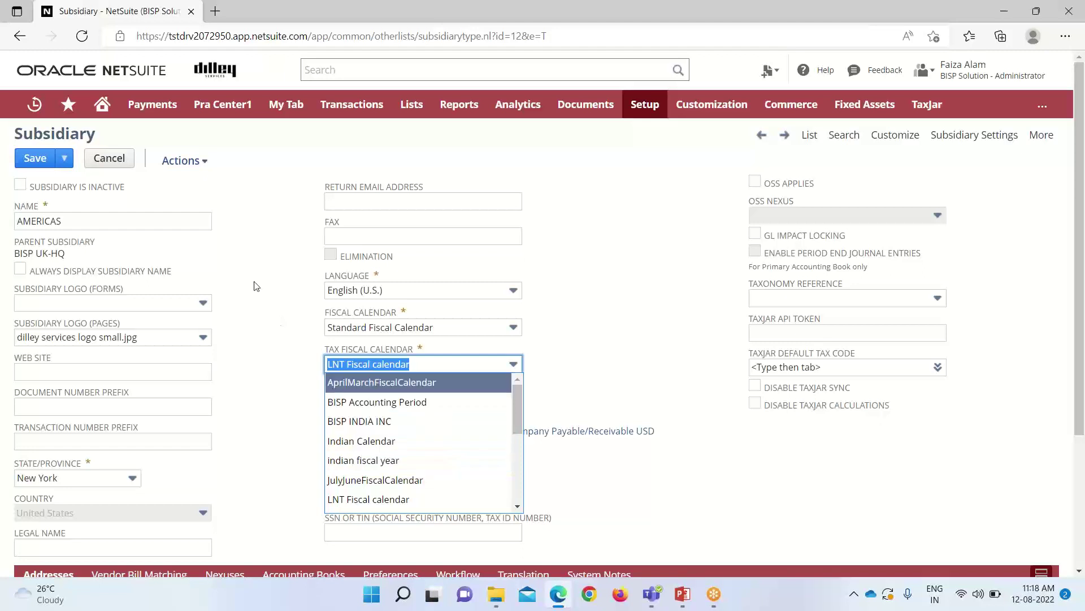
click(259, 234)
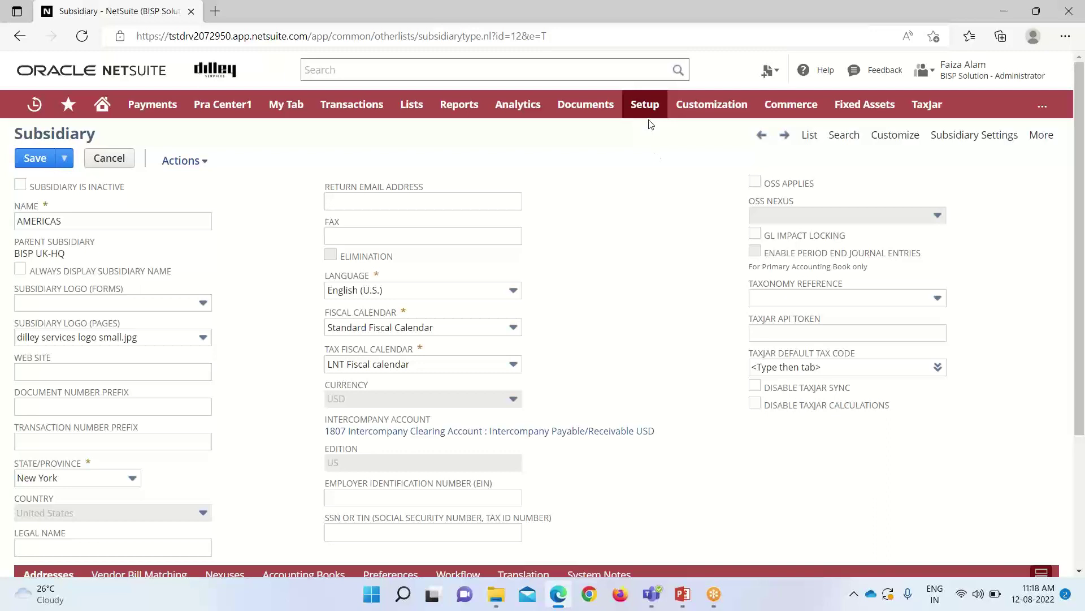
- Open the tax period management page in the accounting setup and start a full-year period setup
mouse_move(650, 109)
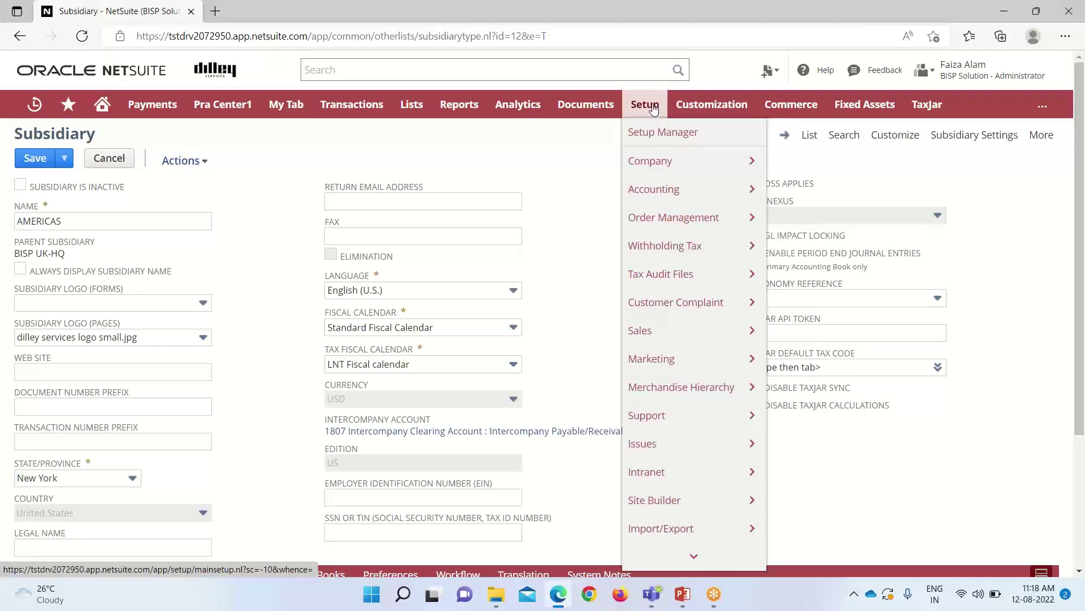
mouse_move(704, 191)
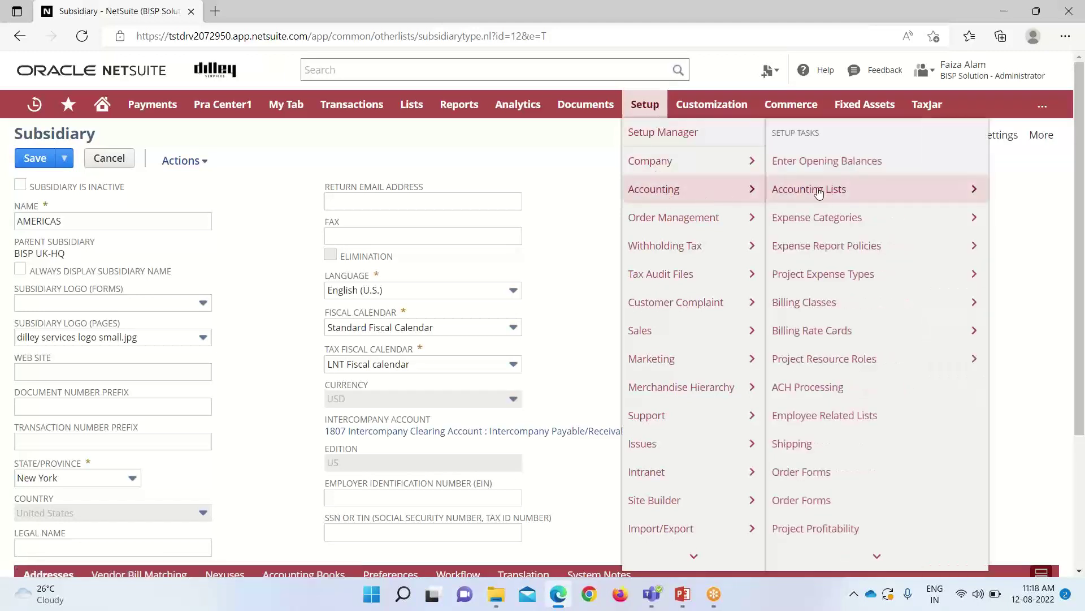
mouse_move(879, 551)
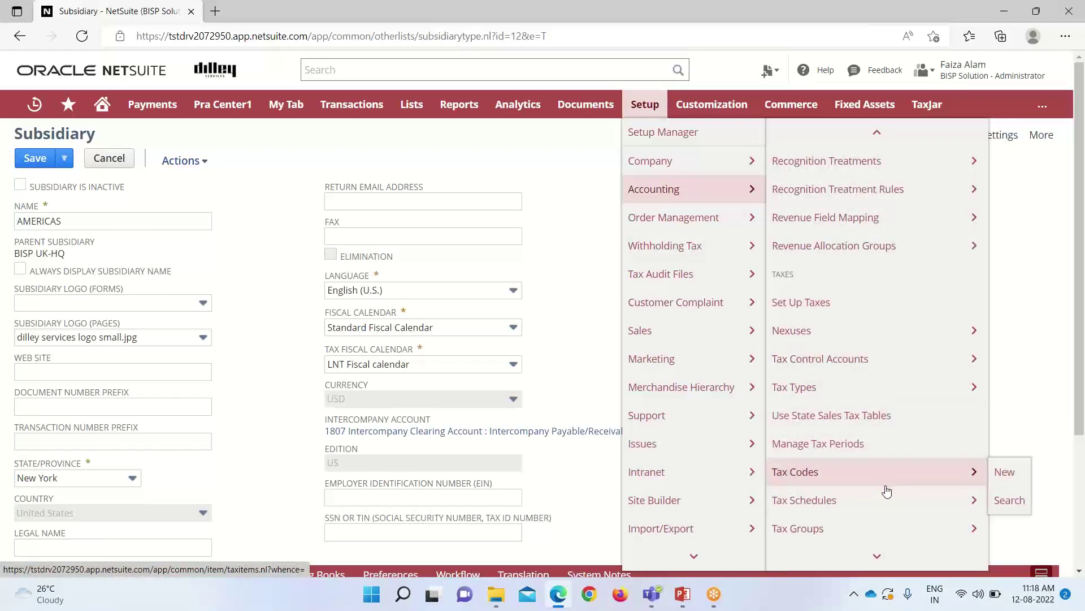
click(891, 447)
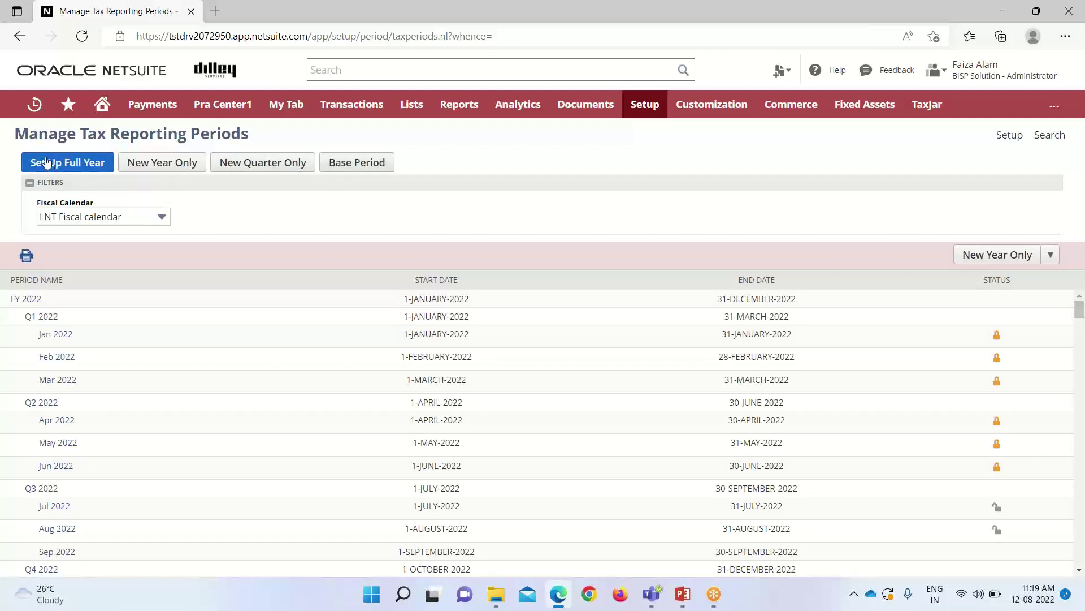
click(66, 164)
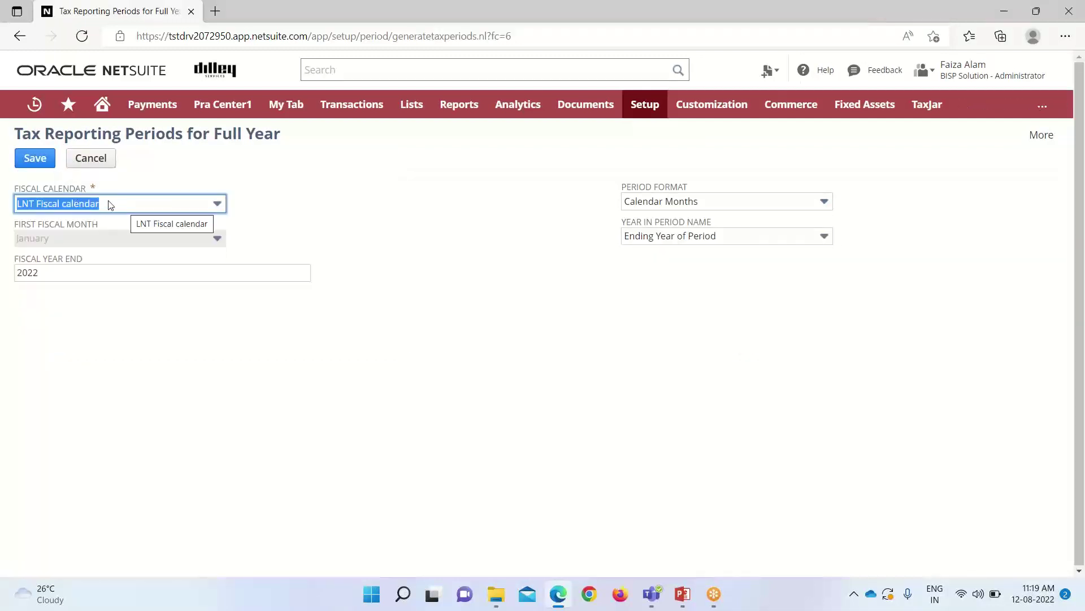
- Set the fiscal year end to 2023 for the LNT Fiscal calendar with the Calendar Months format, and save the full-year tax periods
click(218, 206)
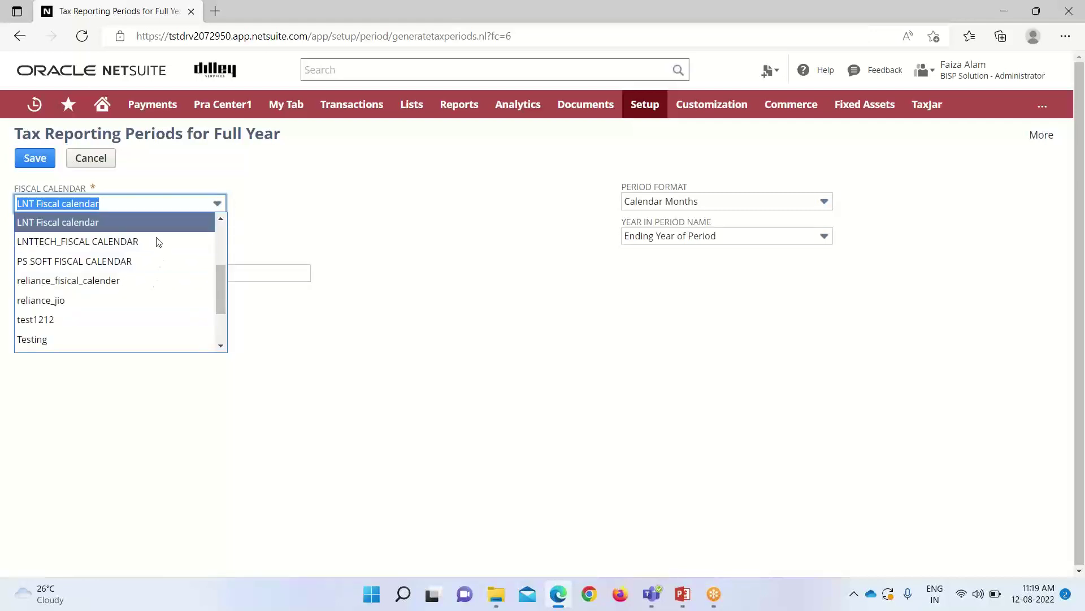
click(283, 231)
click(49, 270)
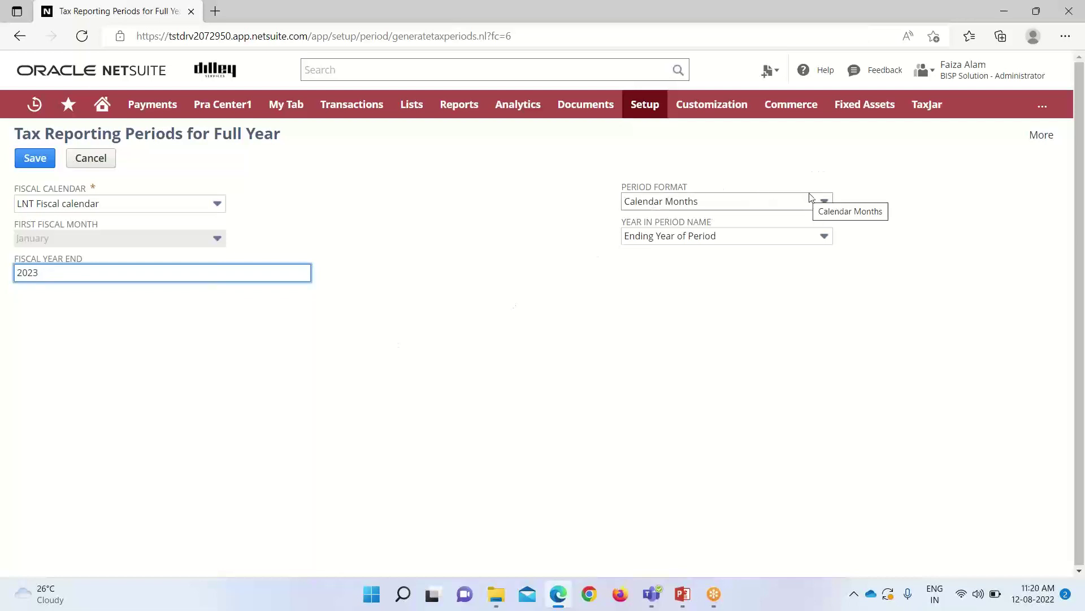
click(819, 207)
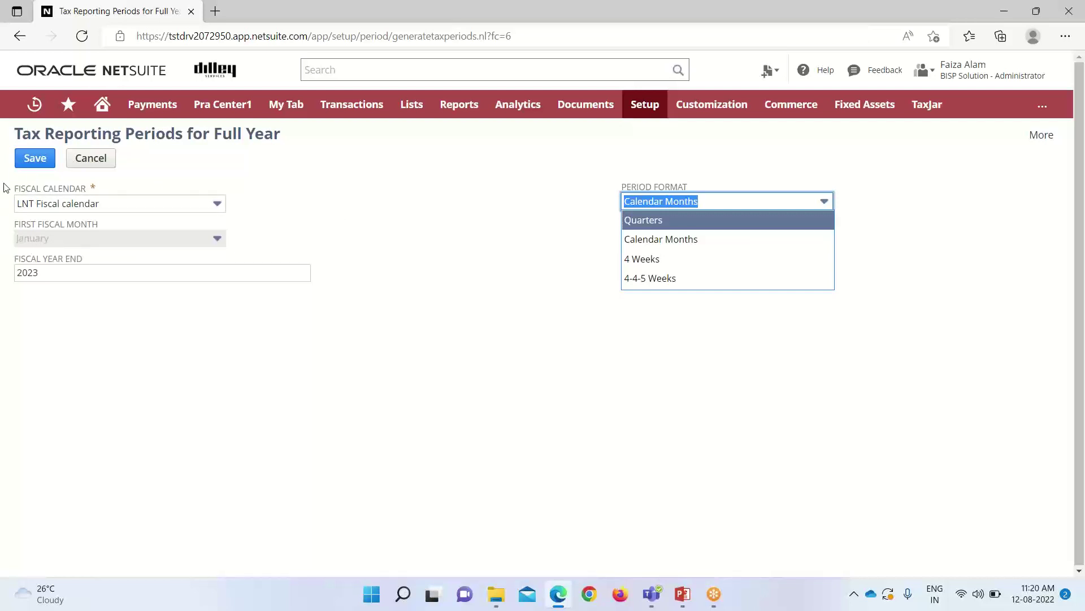
click(32, 163)
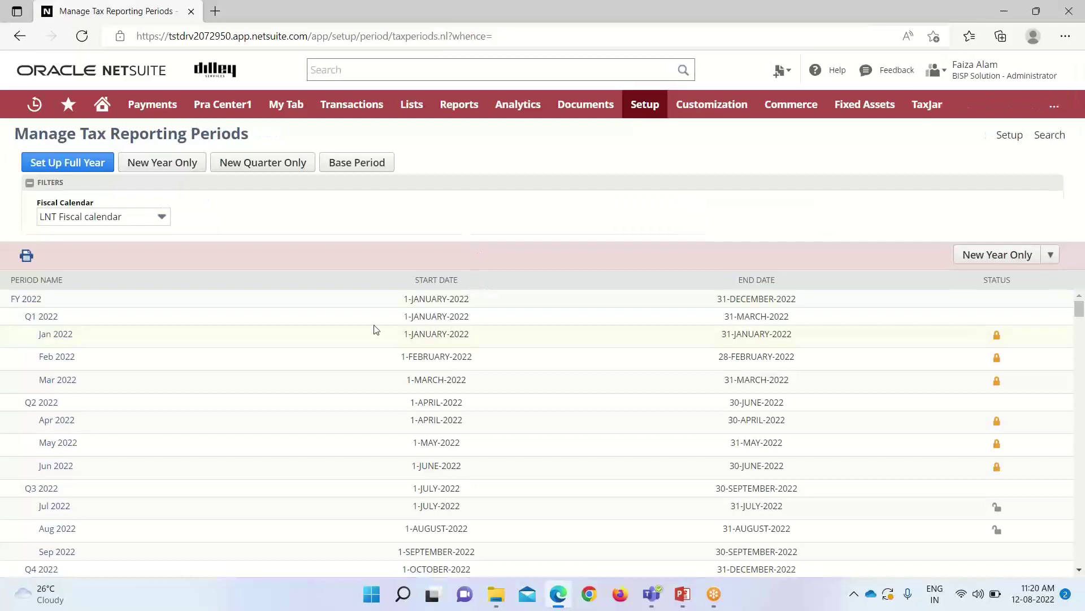
- Examine the FY 2023 quarters and months with their start and end dates in the tax reporting period list
scroll(376, 330, down, 3)
scroll(376, 330, down, 2)
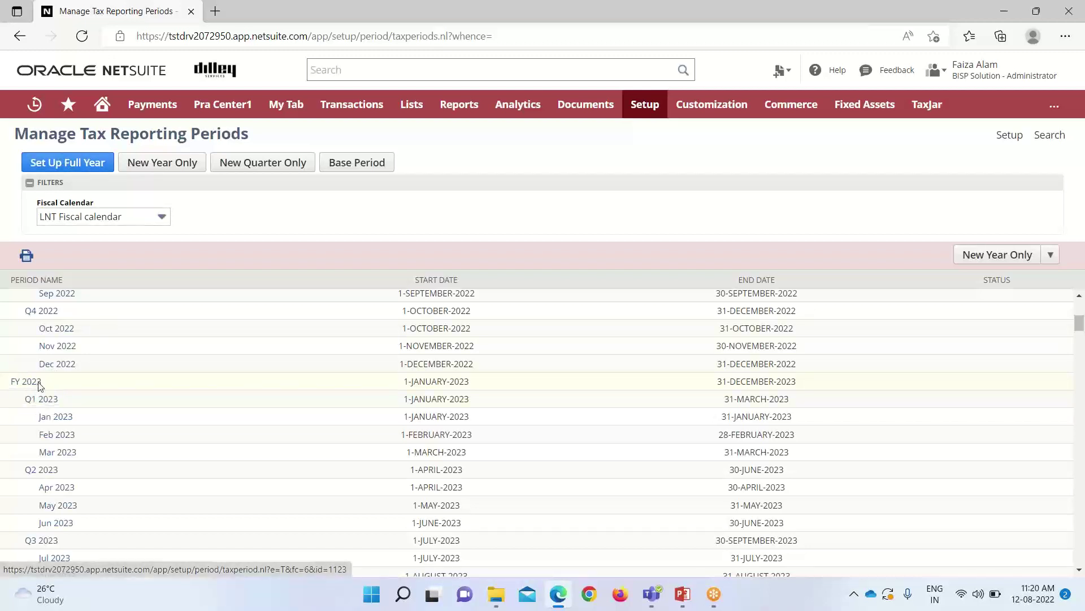
scroll(66, 439, down, 2)
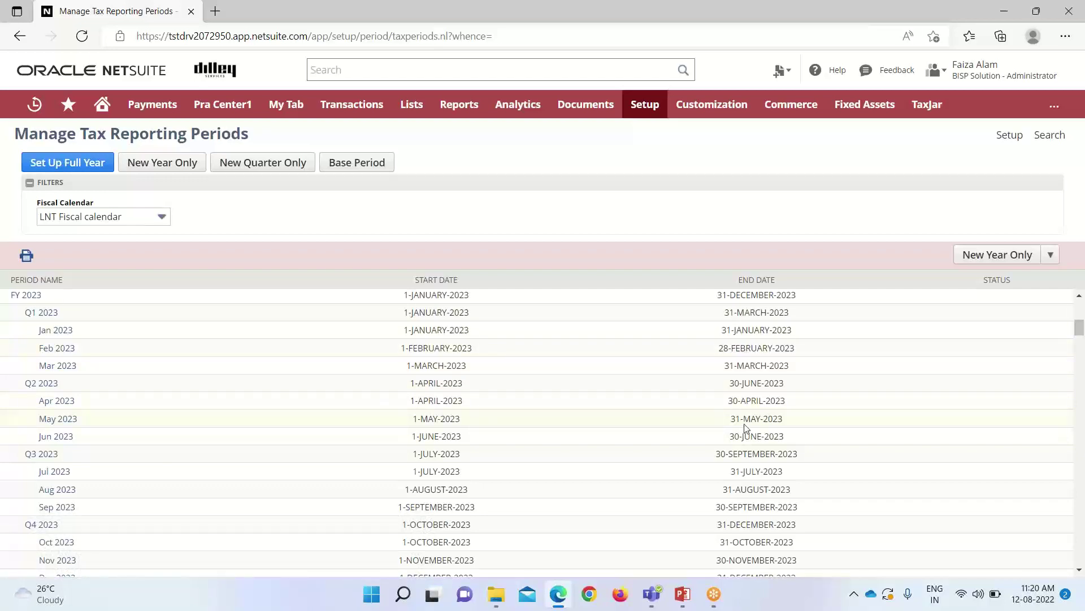
scroll(381, 407, down, 2)
scroll(382, 407, down, 2)
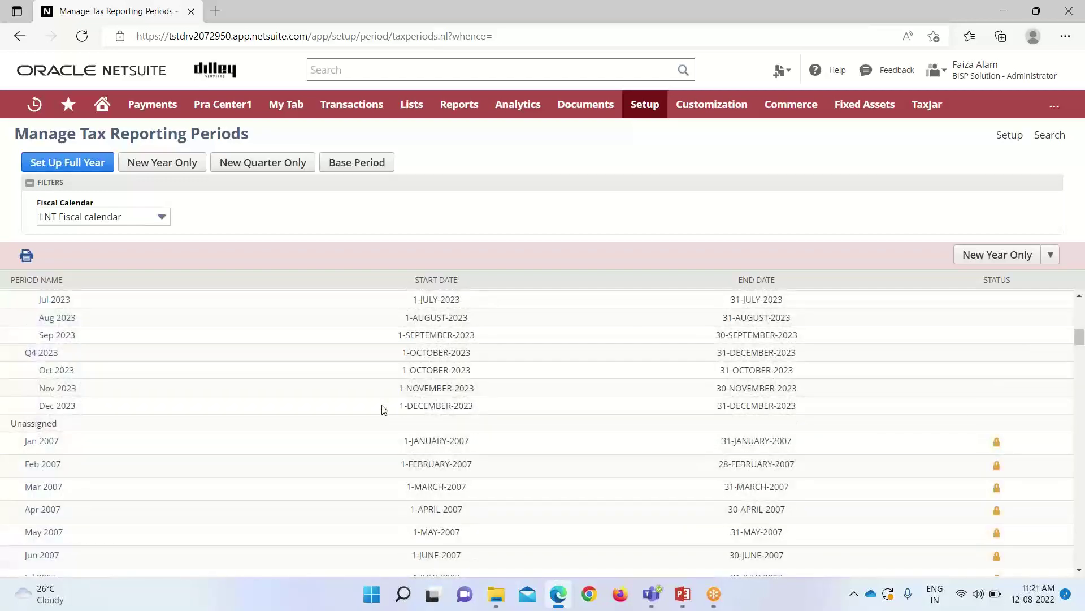
scroll(90, 347, up, 1)
scroll(79, 344, up, 3)
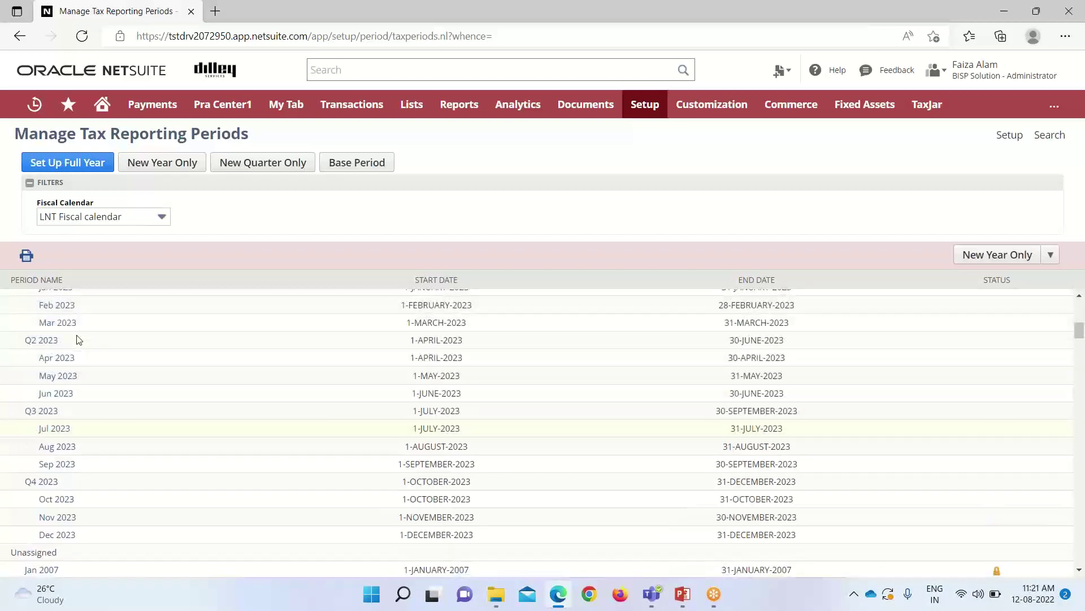
scroll(72, 447, down, 2)
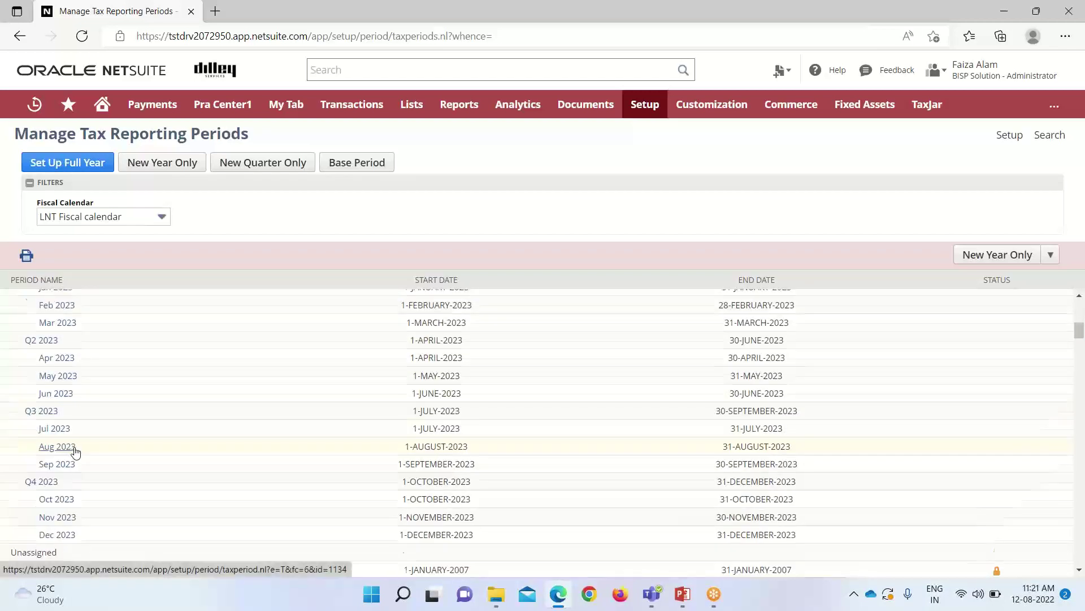
scroll(644, 517, down, 2)
scroll(645, 516, up, 5)
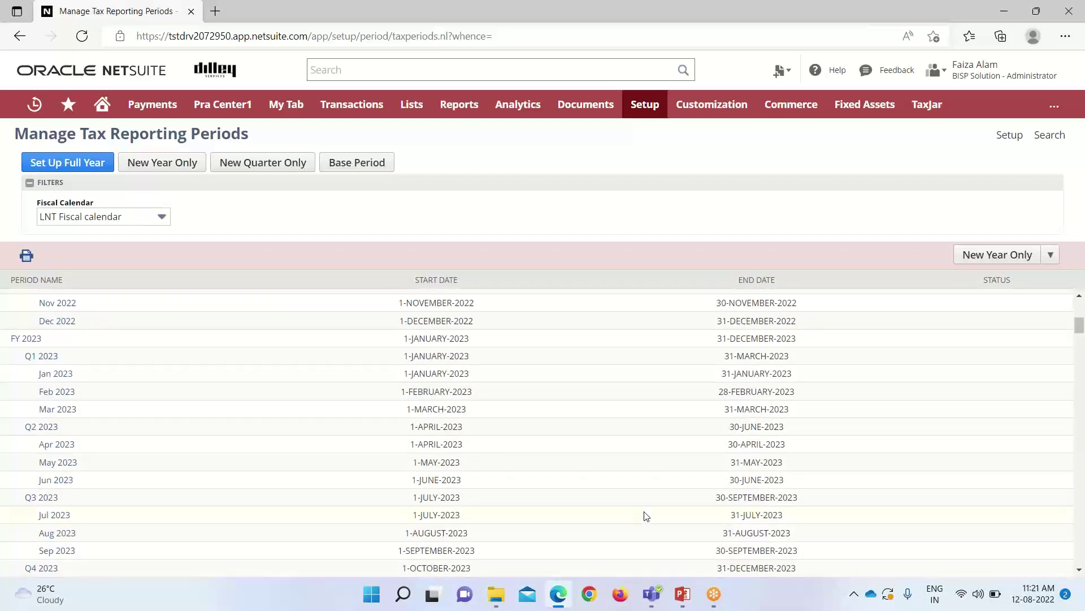
scroll(646, 515, up, 2)
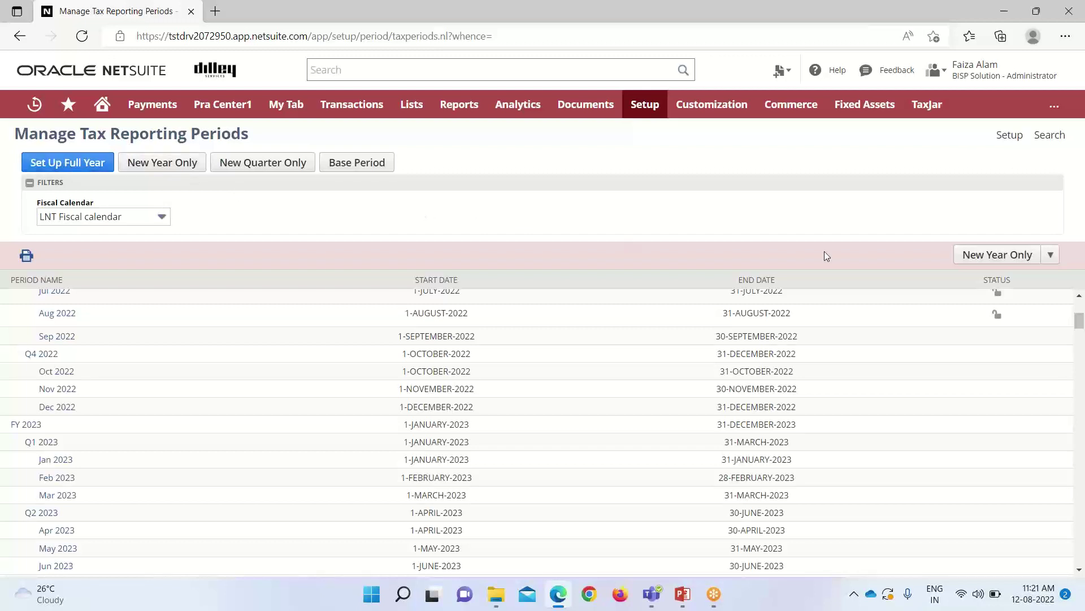
mouse_move(1051, 253)
scroll(486, 503, up, 5)
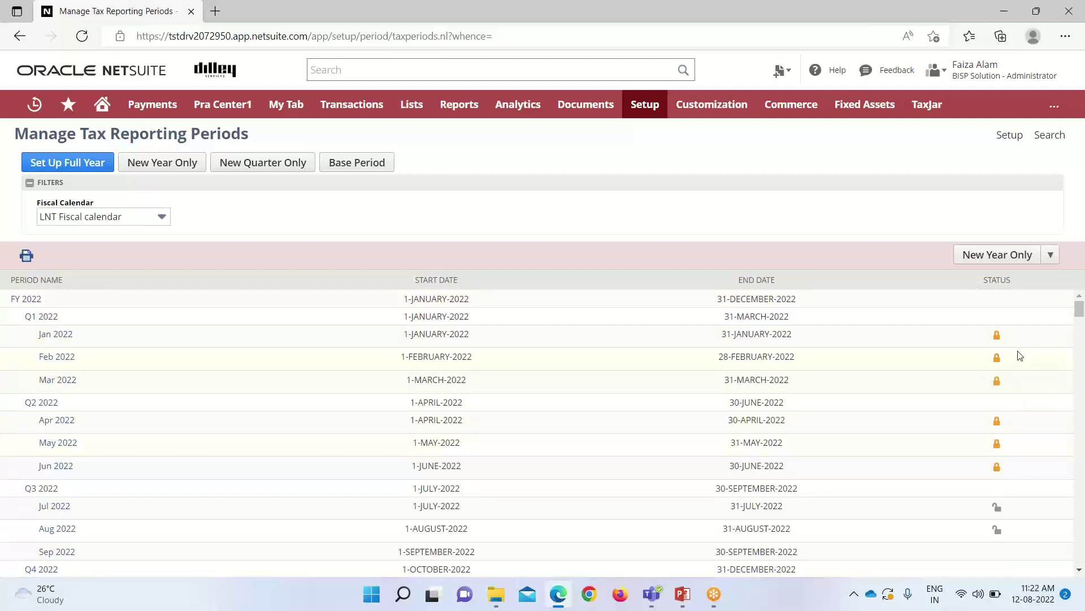
- Close the Jul 2022 tax period for all subsidiaries and submit the closure
scroll(1013, 388, down, 2)
scroll(1013, 396, up, 1)
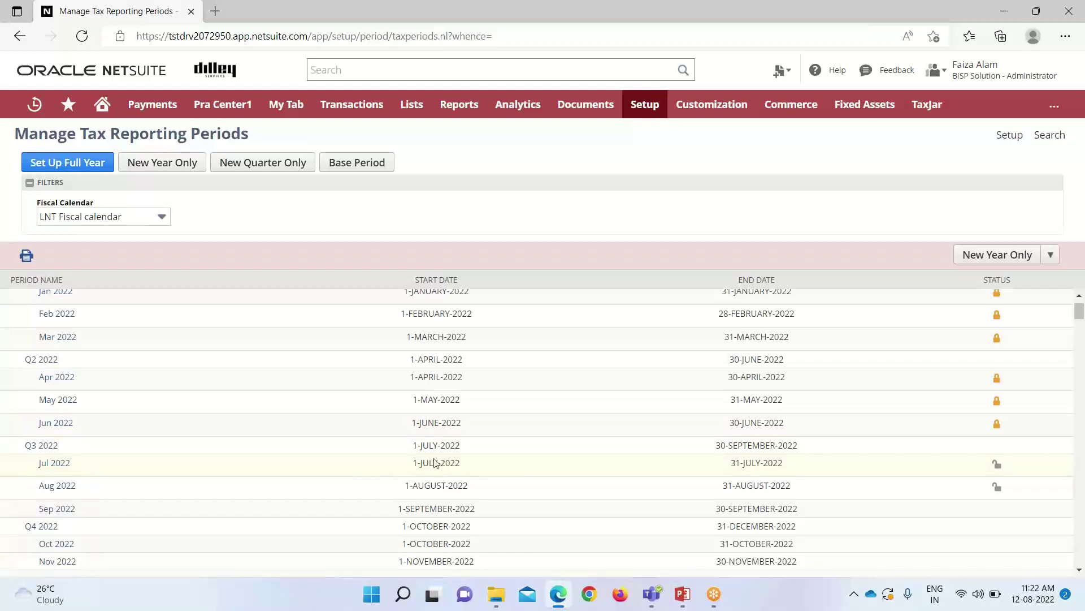
click(997, 465)
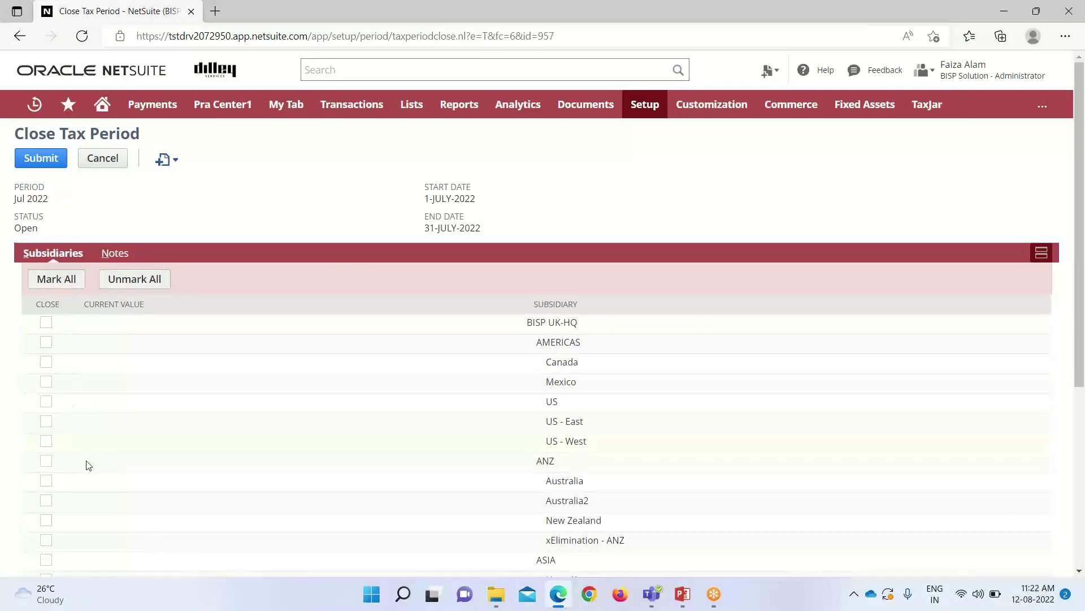
scroll(87, 465, down, 4)
scroll(87, 464, up, 4)
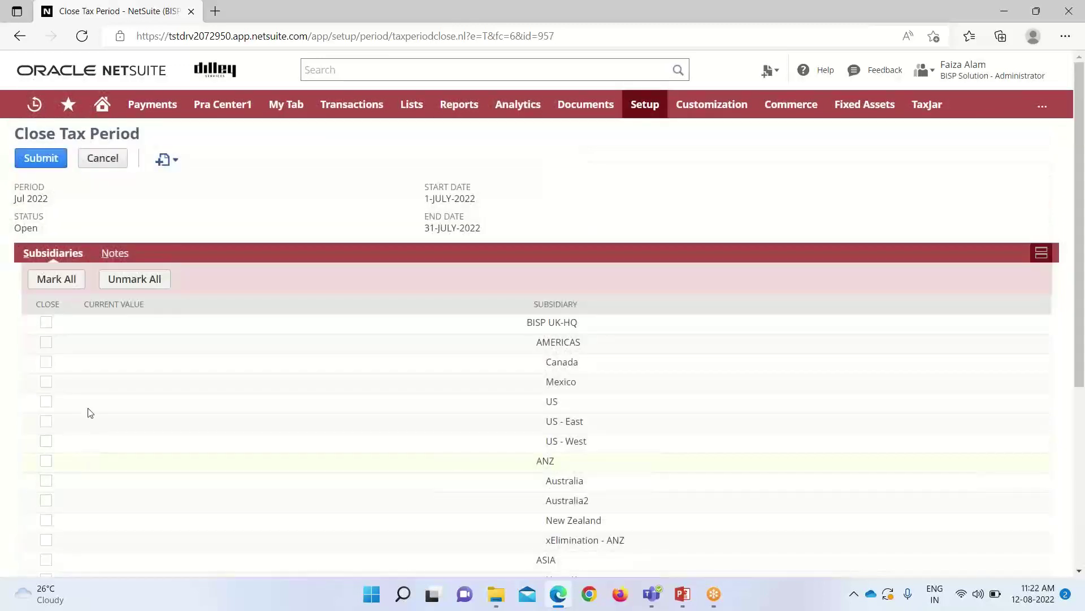
click(54, 280)
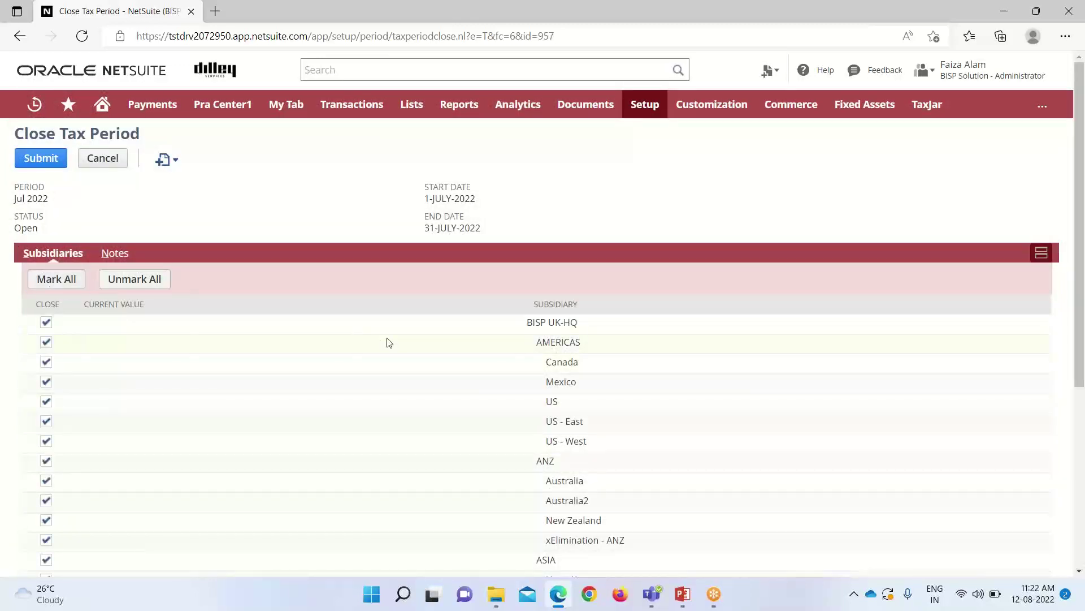
click(40, 159)
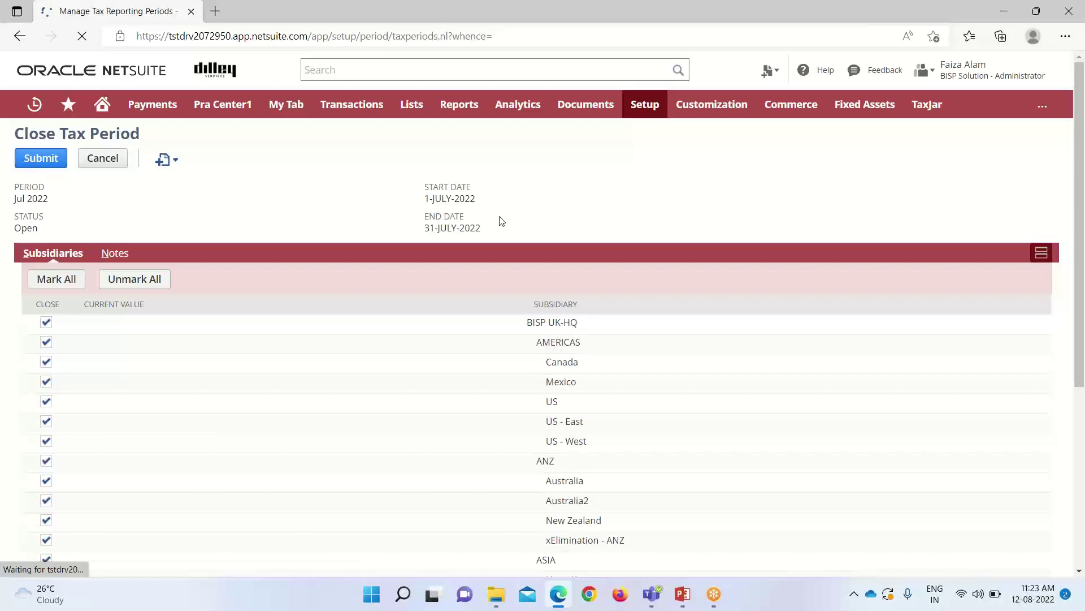
- Check the closing status of the Jul 2022 and neighbouring tax periods in the list
scroll(617, 288, down, 2)
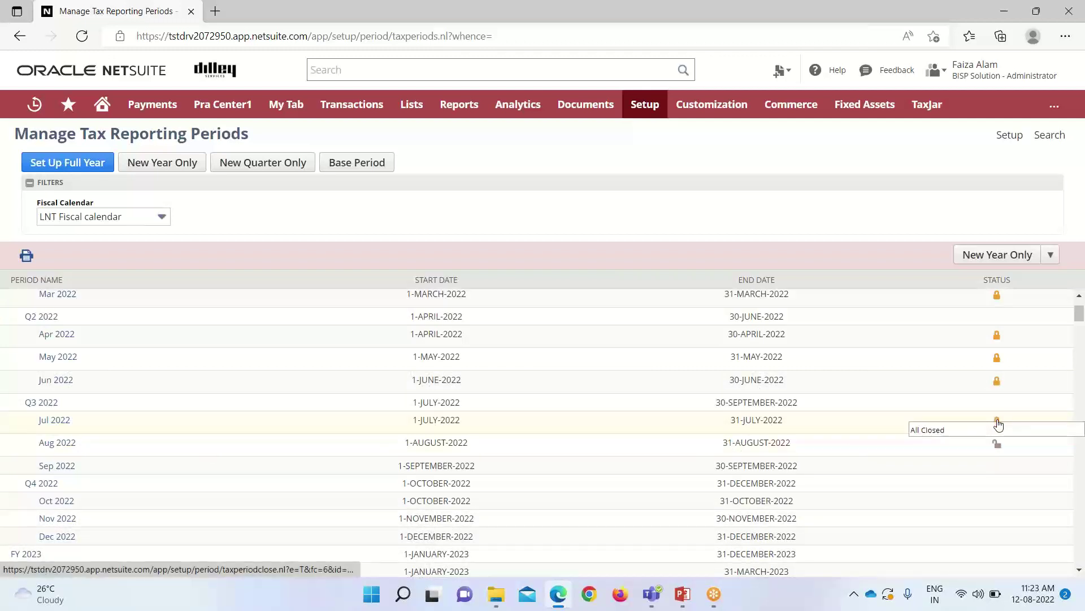
scroll(999, 424, up, 2)
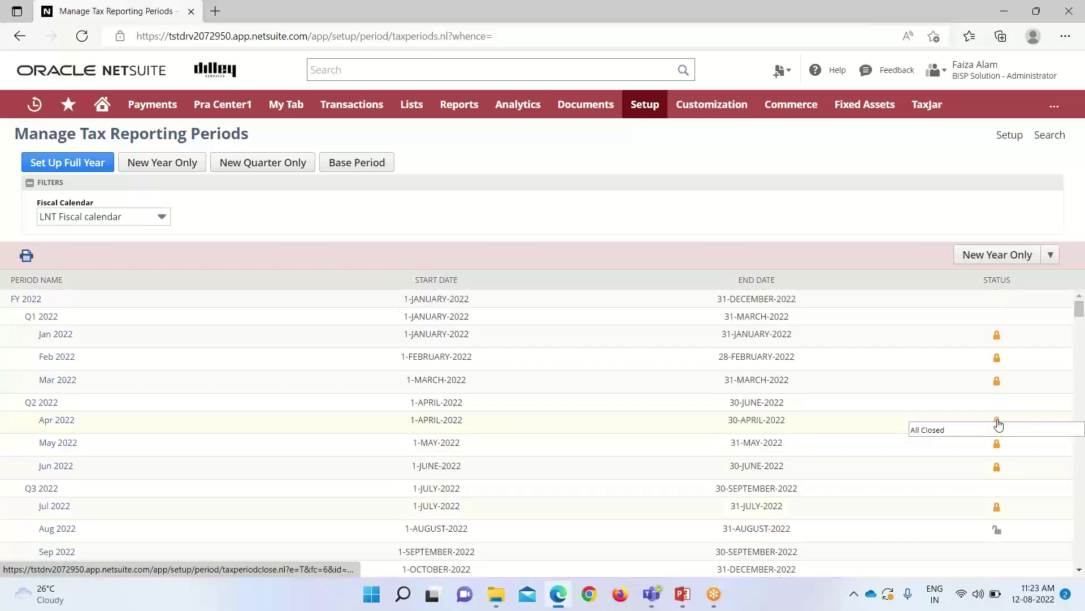
scroll(998, 424, down, 2)
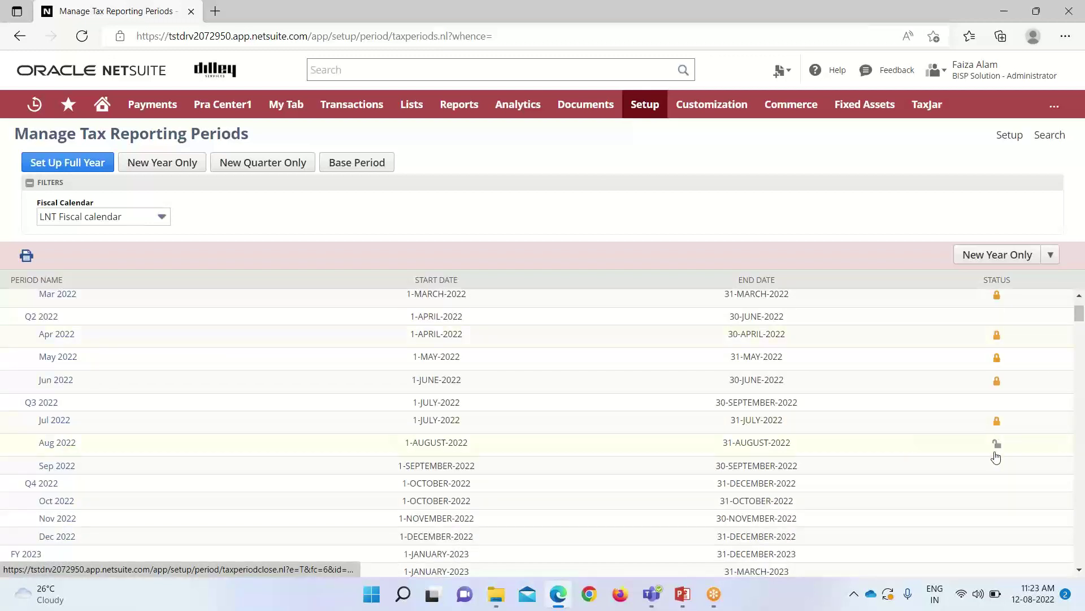